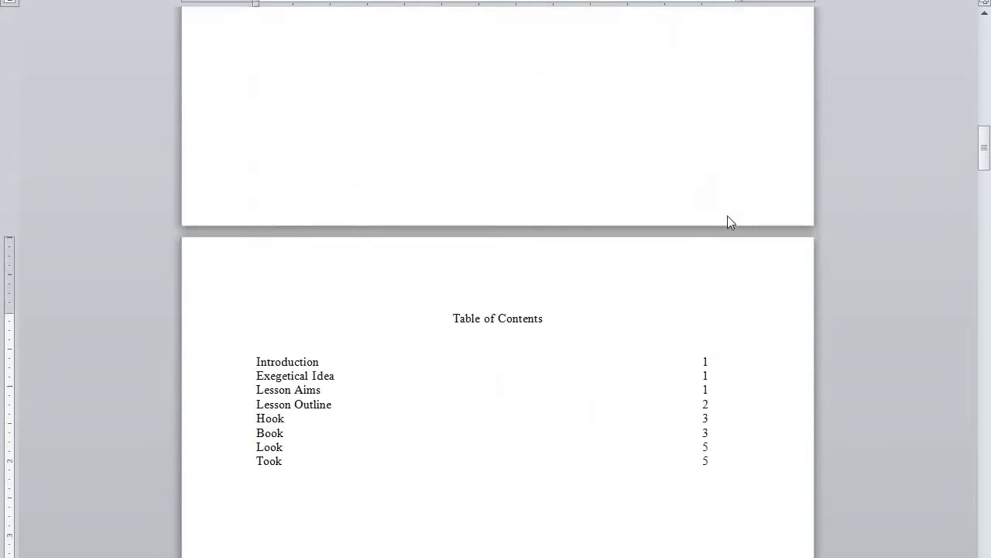
Insert a continuous section break just before the Table of Contents heading.
{"action": "scroll", "coordinate": [719, 213], "scroll_direction": "down", "scroll_amount": 5}
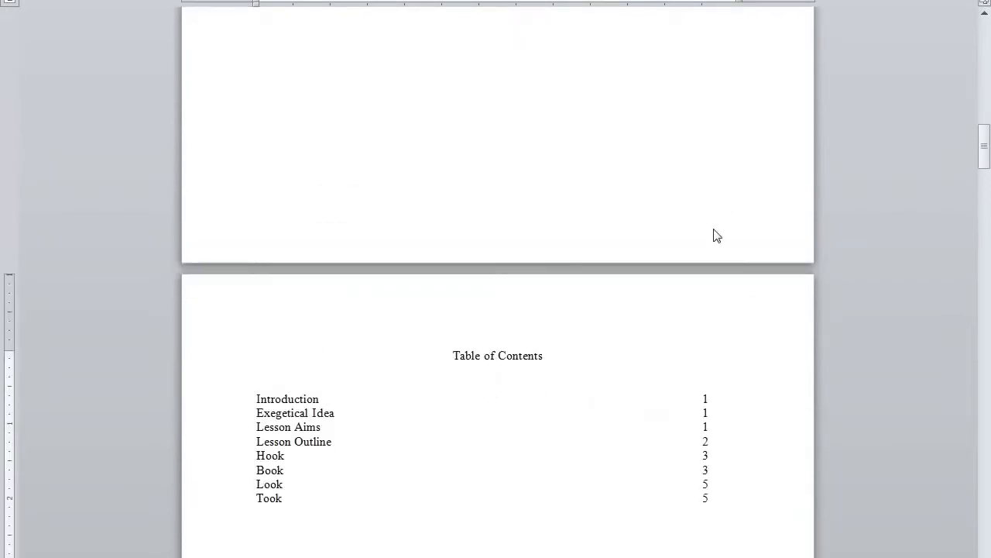
{"action": "left_click", "coordinate": [446, 318]}
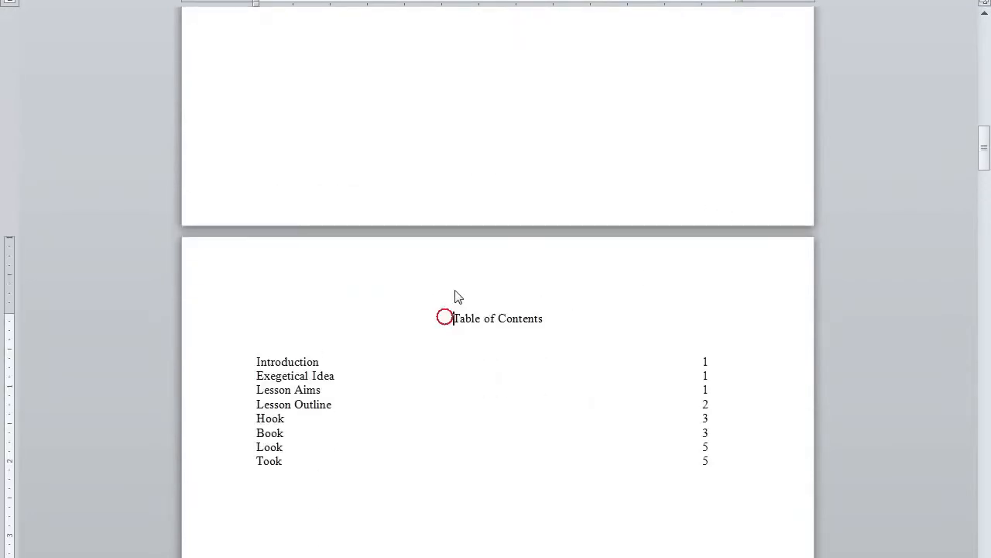
{"action": "scroll", "coordinate": [470, 65], "scroll_direction": "up", "scroll_amount": 2}
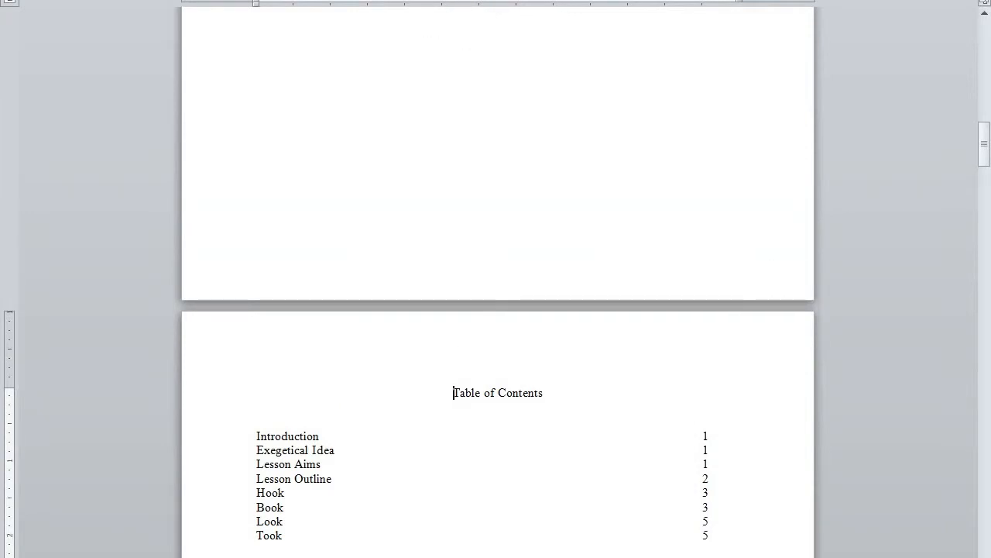
{"action": "left_click", "coordinate": [283, 0]}
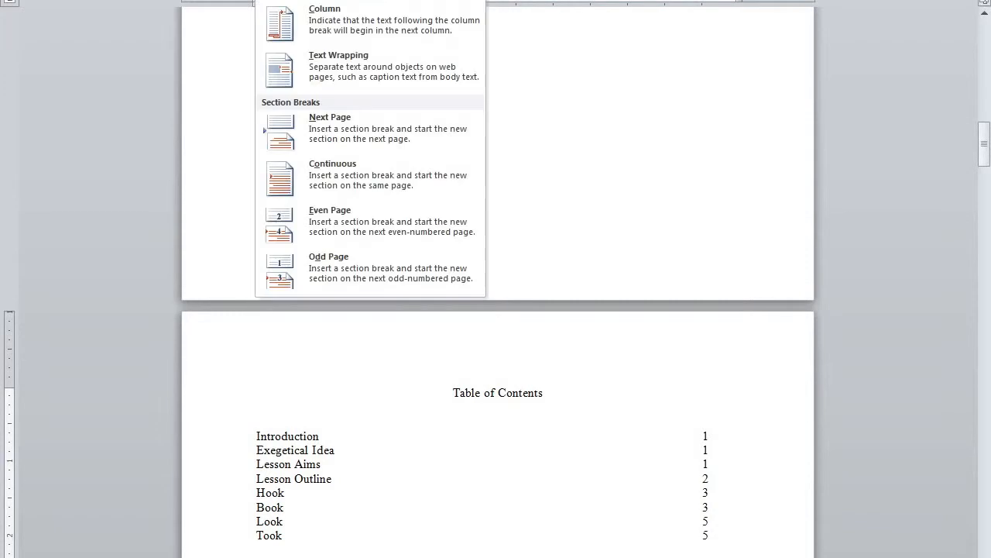
{"action": "left_click", "coordinate": [347, 180]}
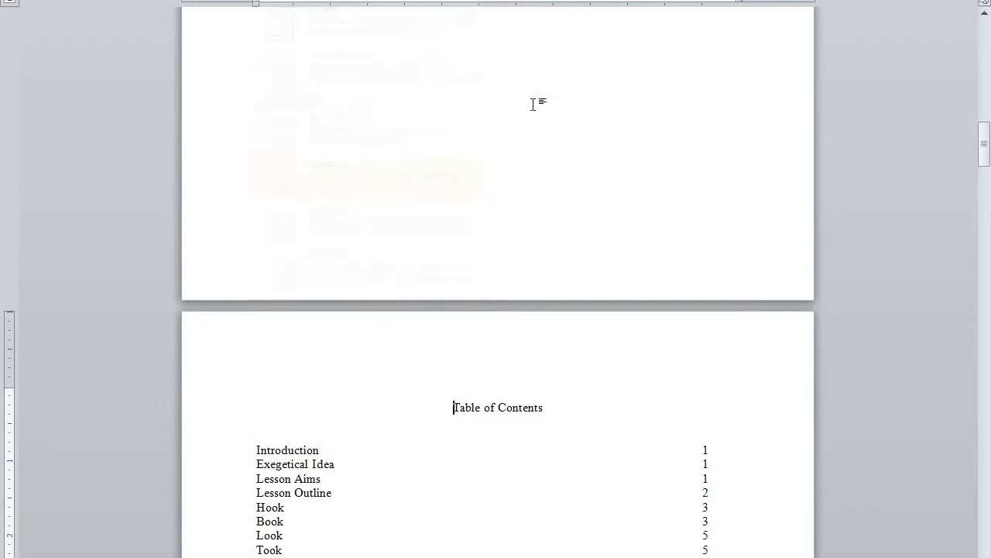
Open the Table of Contents page footer for editing and review the section footers.
{"action": "scroll", "coordinate": [551, 359], "scroll_direction": "down", "scroll_amount": 12}
{"action": "scroll", "coordinate": [537, 381], "scroll_direction": "down", "scroll_amount": 4}
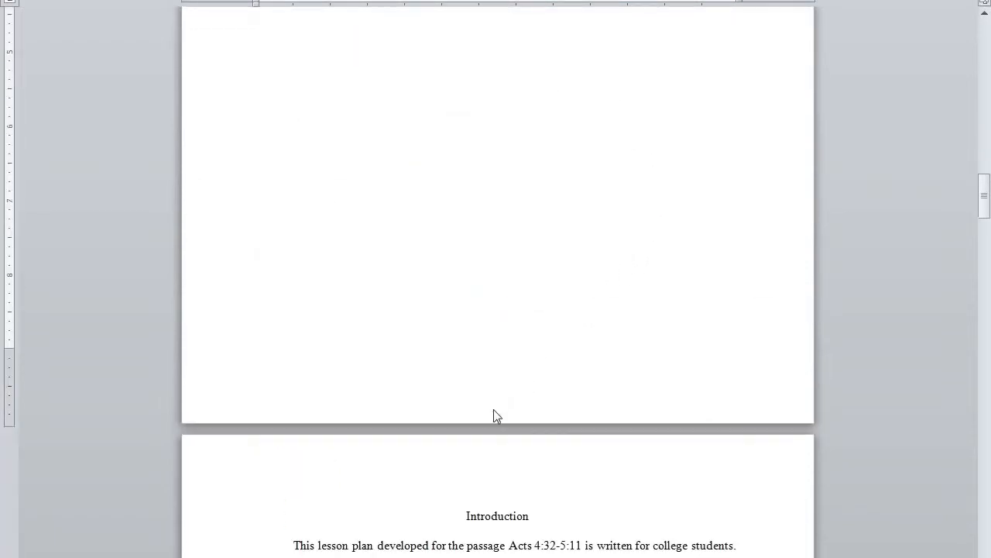
{"action": "double_click", "coordinate": [492, 408]}
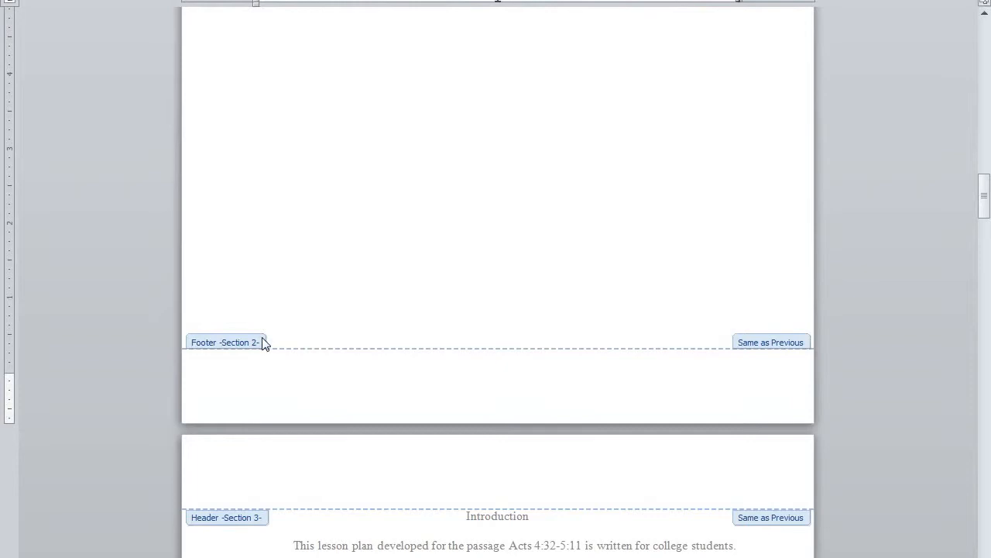
{"action": "scroll", "coordinate": [492, 302], "scroll_direction": "up", "scroll_amount": 15}
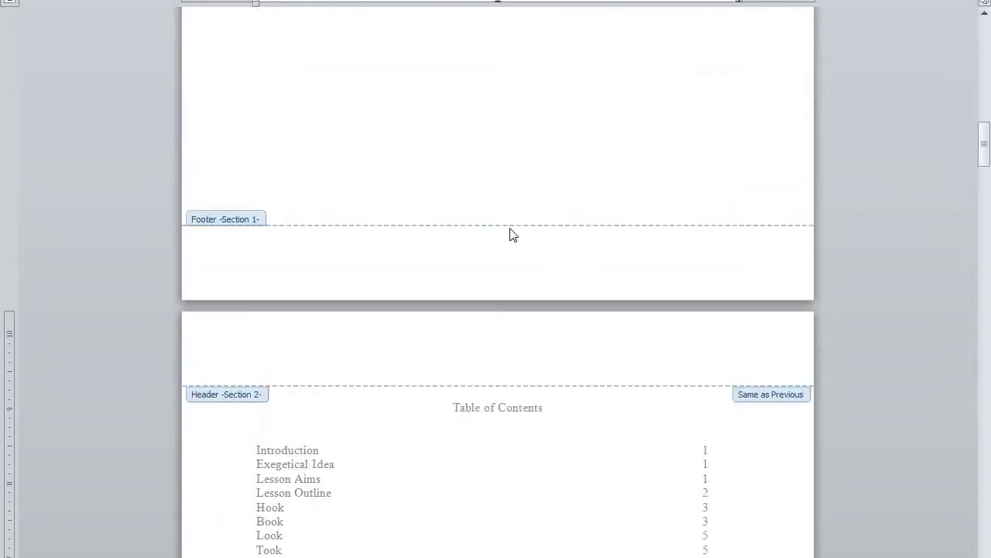
{"action": "scroll", "coordinate": [509, 234], "scroll_direction": "up", "scroll_amount": 15}
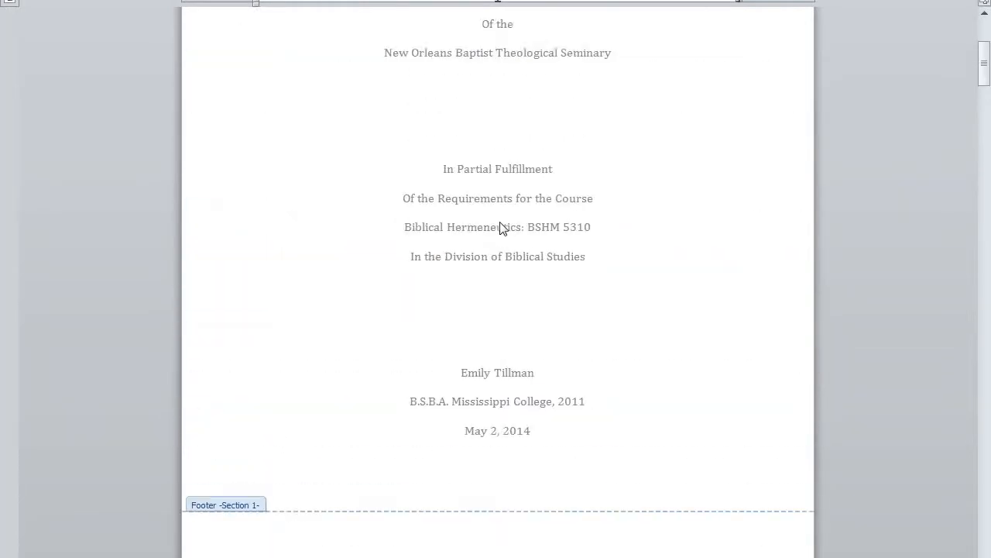
{"action": "scroll", "coordinate": [499, 228], "scroll_direction": "down", "scroll_amount": 15}
{"action": "scroll", "coordinate": [498, 230], "scroll_direction": "up", "scroll_amount": 7}
{"action": "scroll", "coordinate": [496, 237], "scroll_direction": "down", "scroll_amount": 15}
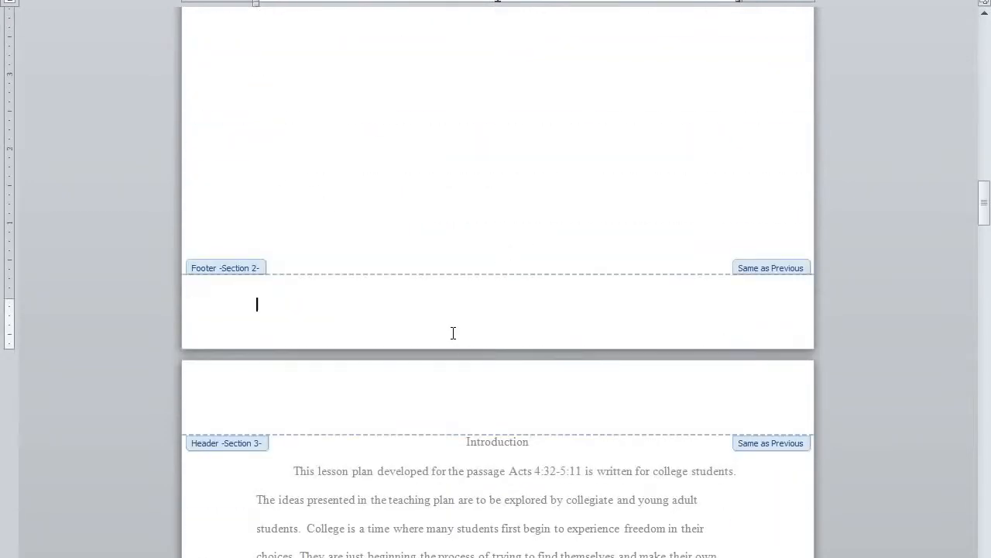
{"action": "scroll", "coordinate": [541, 199], "scroll_direction": "up", "scroll_amount": 7}
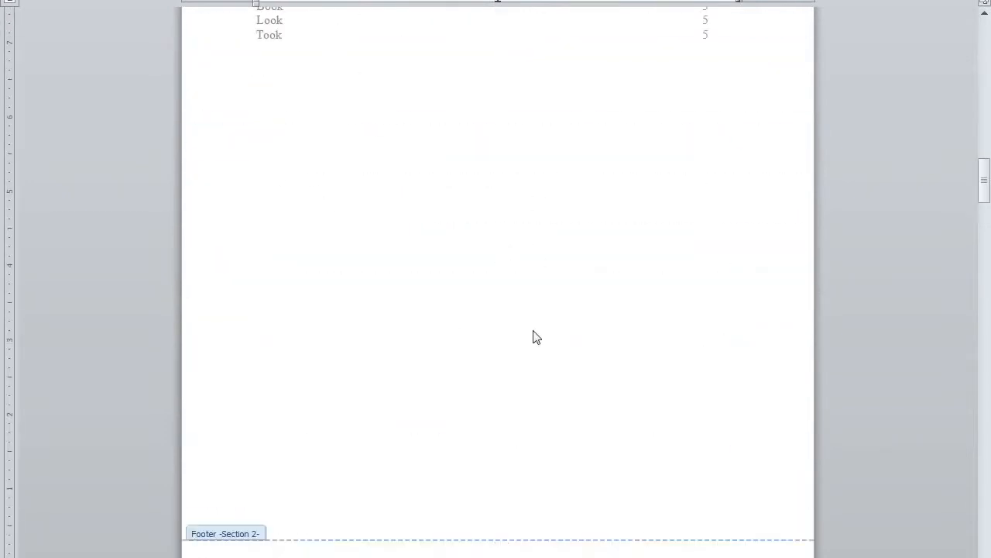
{"action": "scroll", "coordinate": [540, 261], "scroll_direction": "down", "scroll_amount": 1}
Enter iii at the centre of the Table of Contents page footer.
{"action": "double_click", "coordinate": [496, 532]}
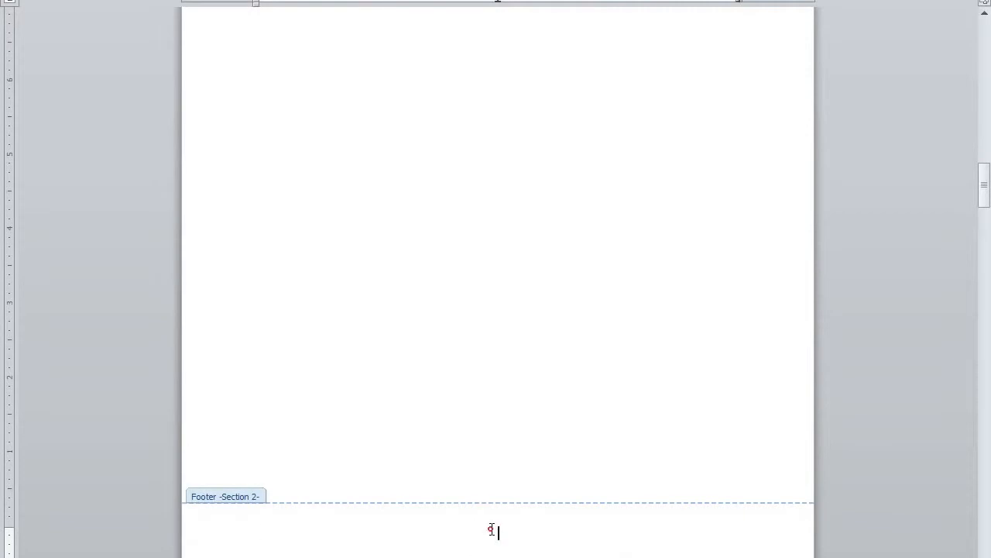
{"action": "scroll", "coordinate": [660, 238], "scroll_direction": "up", "scroll_amount": 8}
{"action": "scroll", "coordinate": [660, 239], "scroll_direction": "down", "scroll_amount": 10}
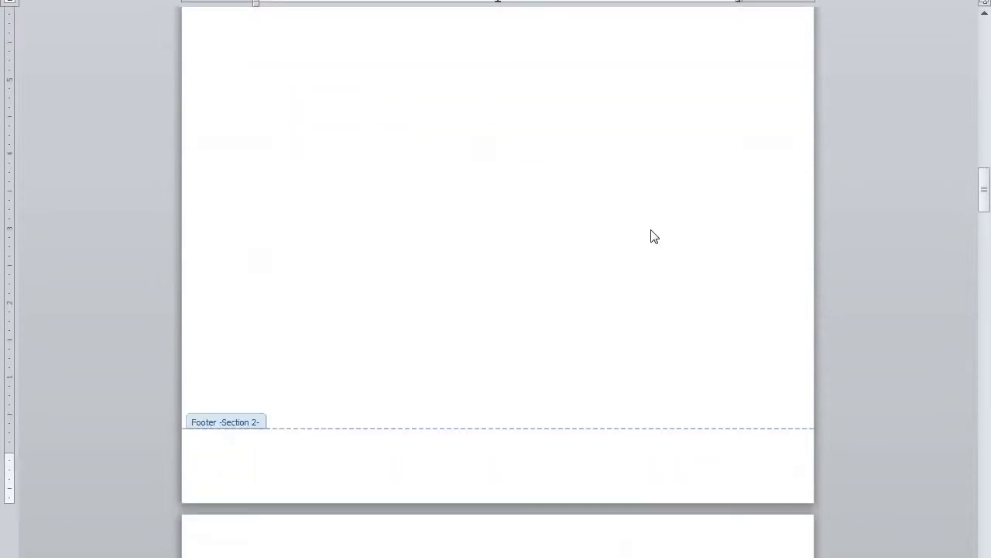
{"action": "type", "text": "iii"}
Close footer editing and place the cursor before the Introduction heading.
{"action": "left_click", "coordinate": [732, 1]}
{"action": "scroll", "coordinate": [551, 302], "scroll_direction": "down", "scroll_amount": 13}
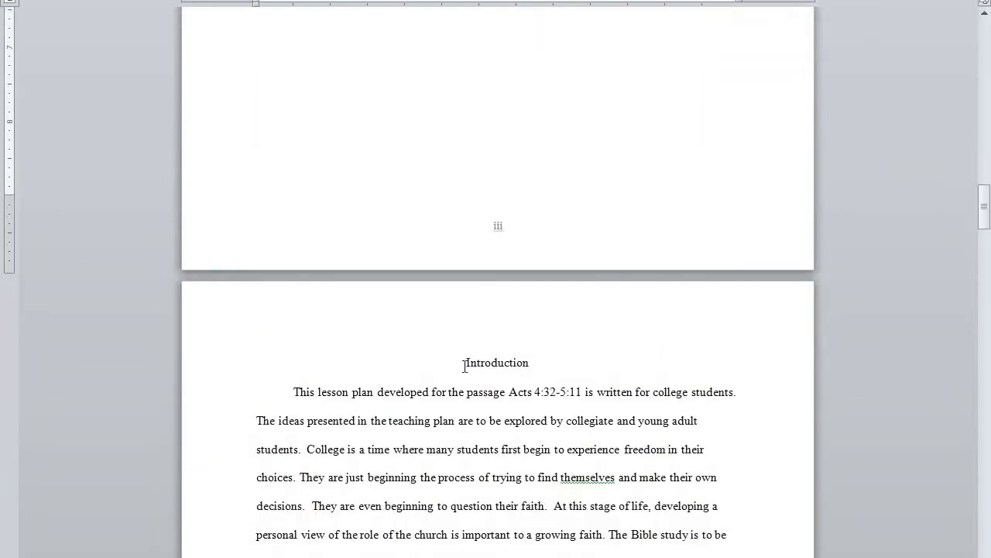
{"action": "left_click", "coordinate": [463, 364]}
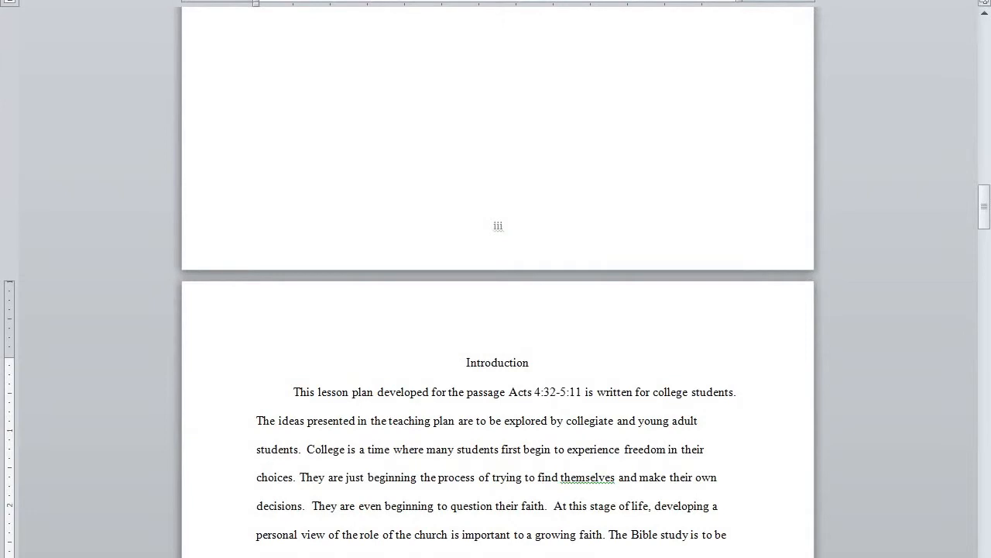
Insert a continuous section break before the Introduction heading.
{"action": "left_click", "coordinate": [284, 1]}
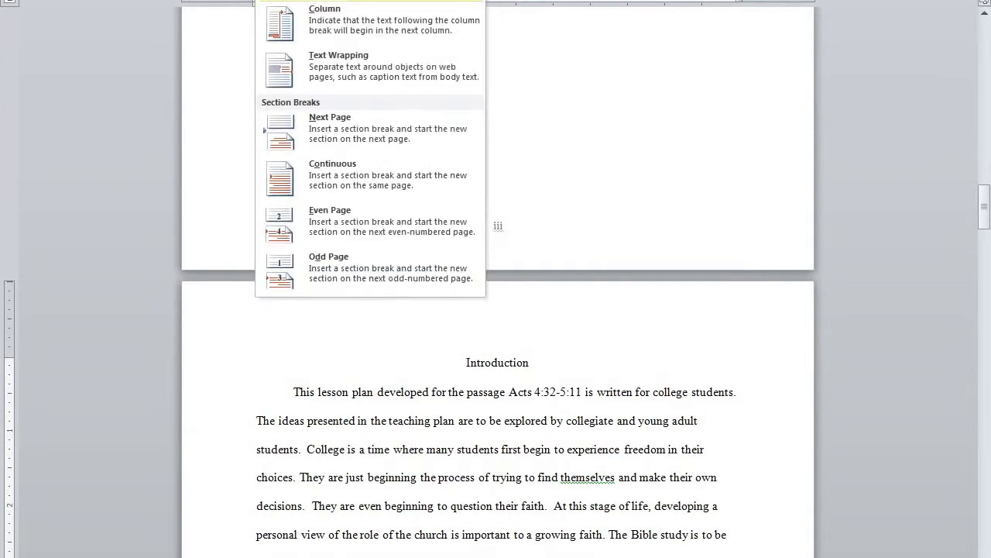
{"action": "left_click", "coordinate": [320, 174]}
{"action": "scroll", "coordinate": [545, 348], "scroll_direction": "down", "scroll_amount": 2}
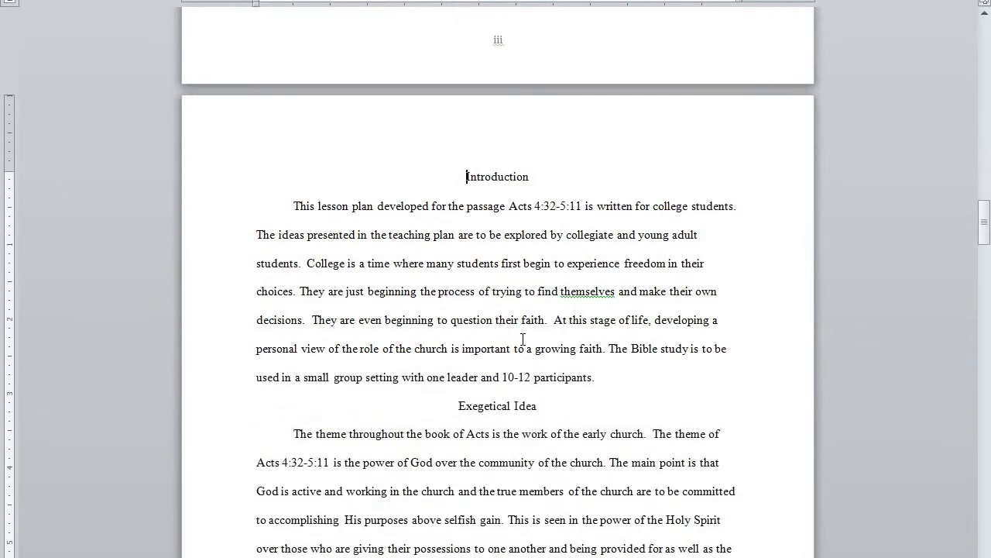
{"action": "scroll", "coordinate": [504, 359], "scroll_direction": "down", "scroll_amount": 5}
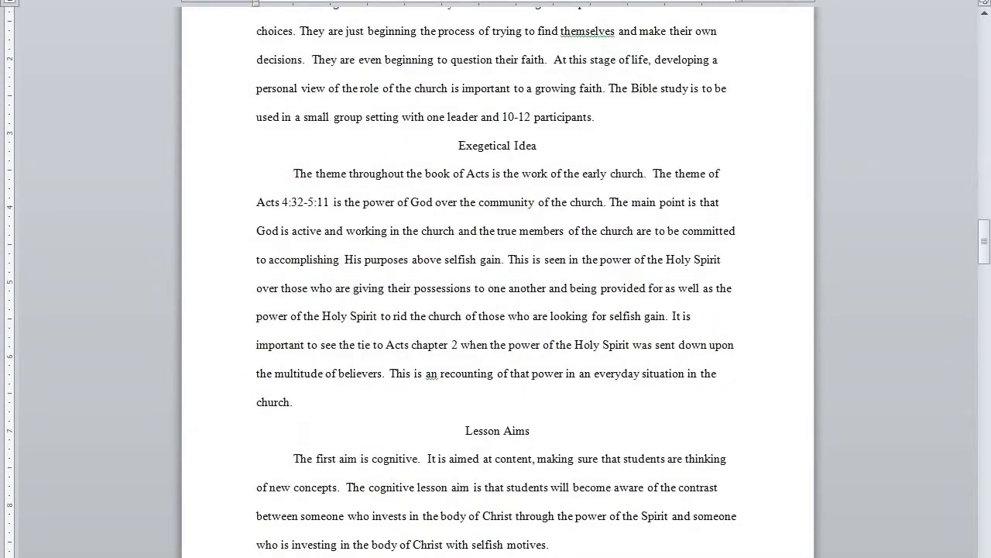
Open the Introduction pages' footer, then close it with Esc.
{"action": "double_click", "coordinate": [500, 539]}
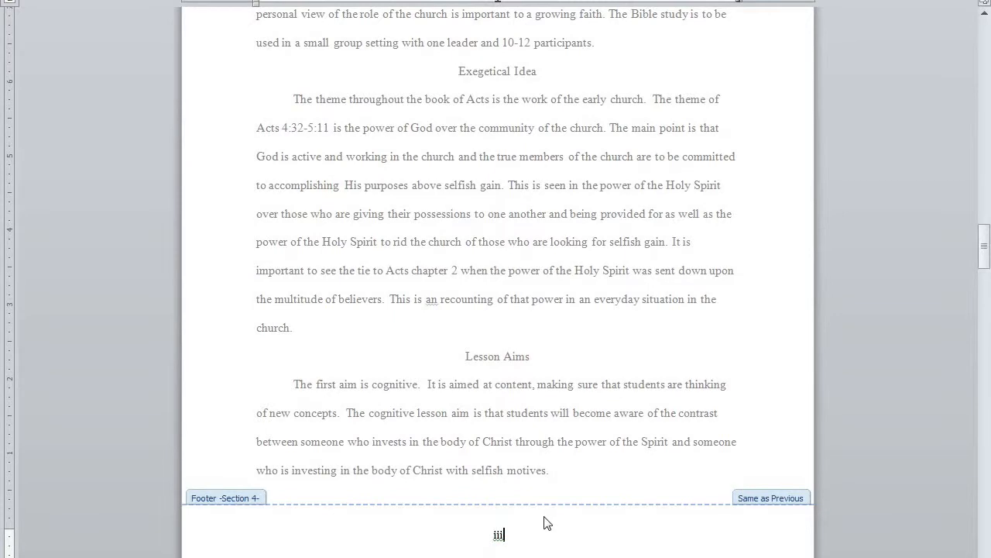
{"action": "scroll", "coordinate": [497, 283], "scroll_direction": "up", "scroll_amount": 1}
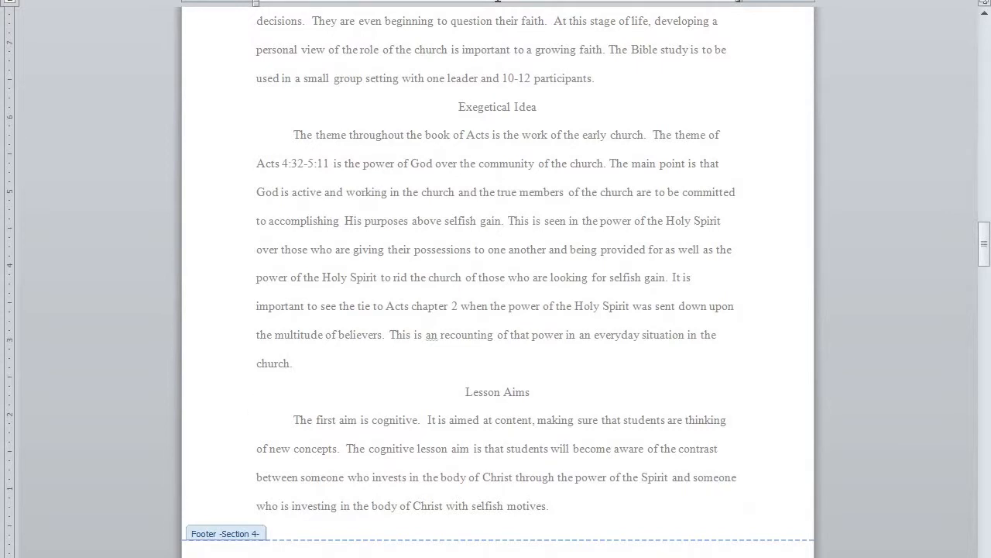
{"action": "key", "text": "Escape"}
{"action": "scroll", "coordinate": [672, 480], "scroll_direction": "down", "scroll_amount": 15}
{"action": "scroll", "coordinate": [672, 488], "scroll_direction": "down", "scroll_amount": 12}
Add a section break before the paragraph 'The second lesson aim is affective'.
{"action": "scroll", "coordinate": [519, 530], "scroll_direction": "up", "scroll_amount": 7}
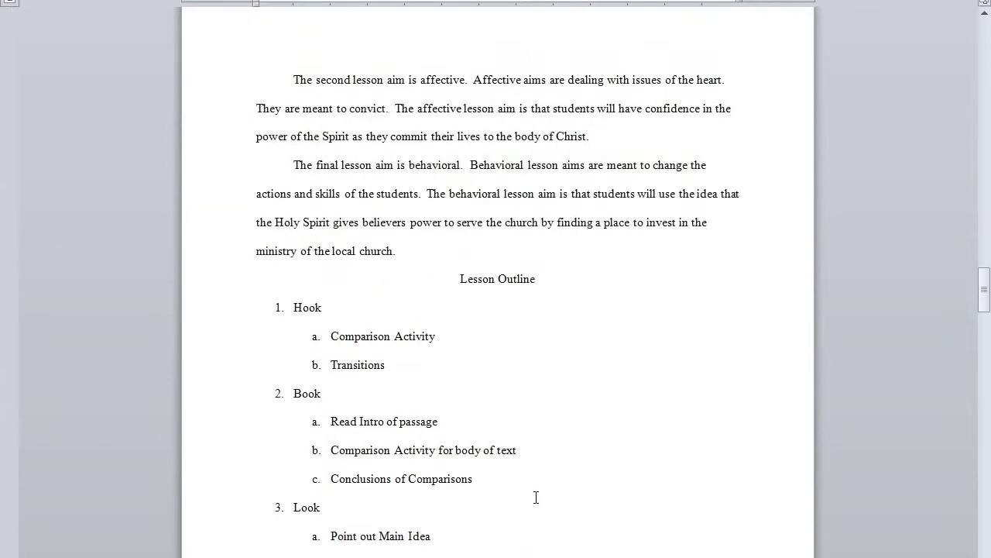
{"action": "scroll", "coordinate": [534, 496], "scroll_direction": "down", "scroll_amount": 2}
{"action": "scroll", "coordinate": [533, 496], "scroll_direction": "up", "scroll_amount": 10}
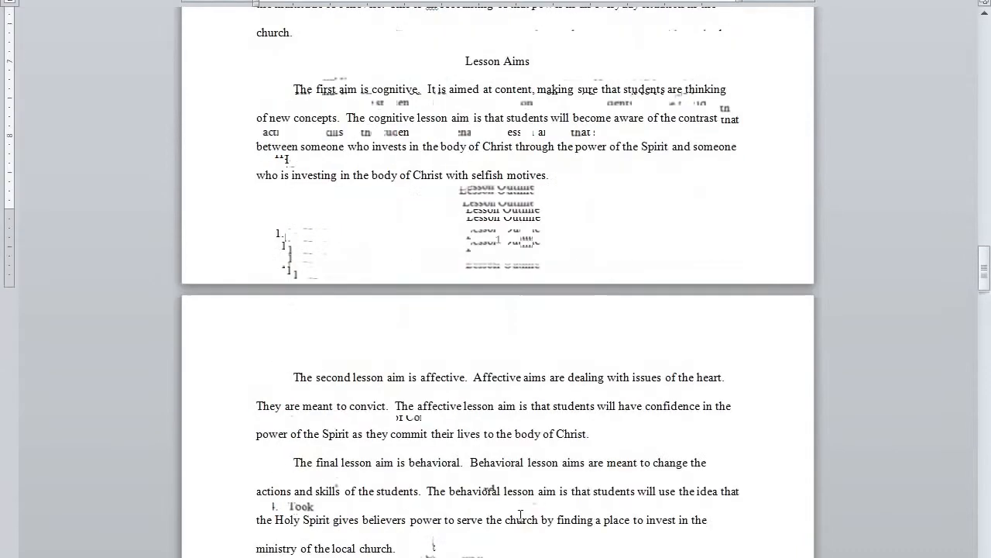
{"action": "left_click", "coordinate": [295, 377]}
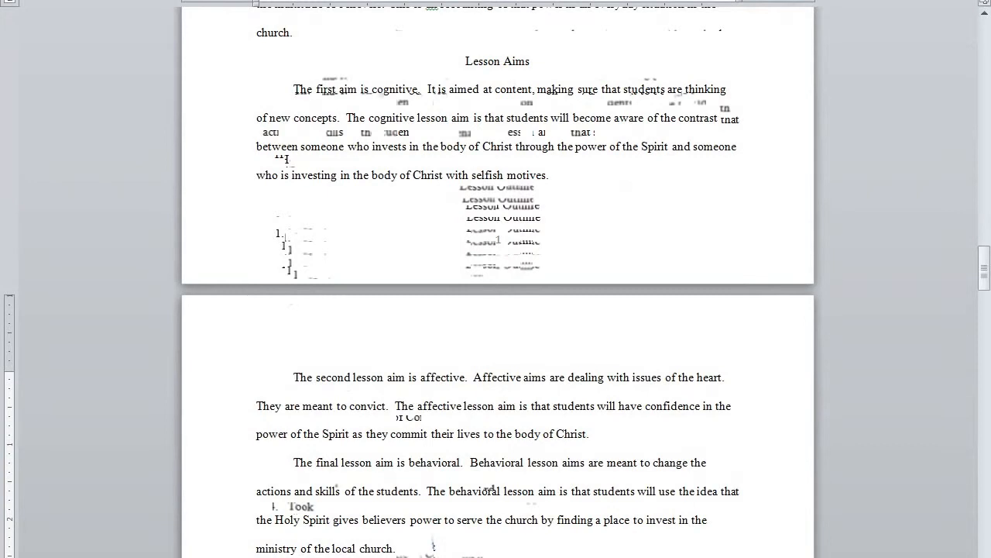
{"action": "left_click", "coordinate": [283, 2]}
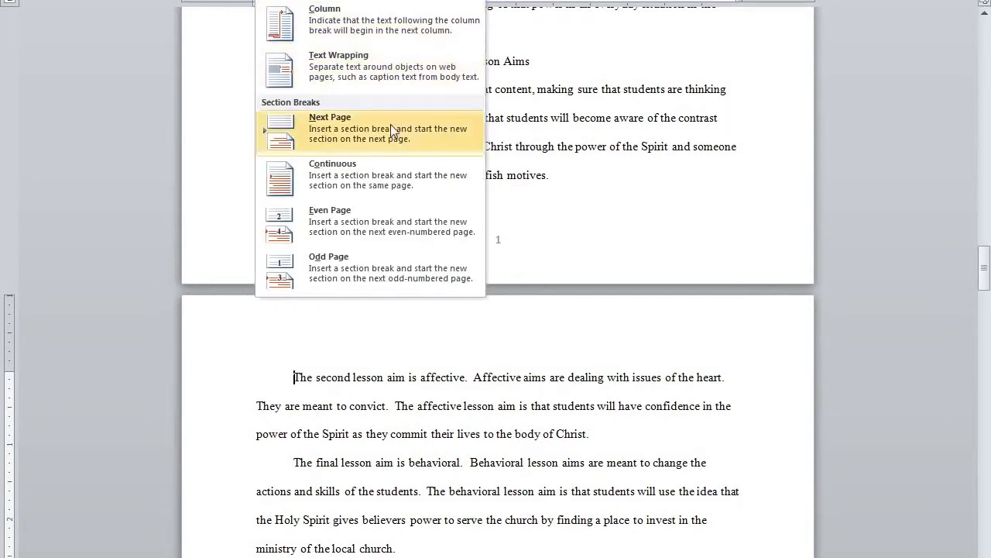
{"action": "left_click", "coordinate": [372, 179]}
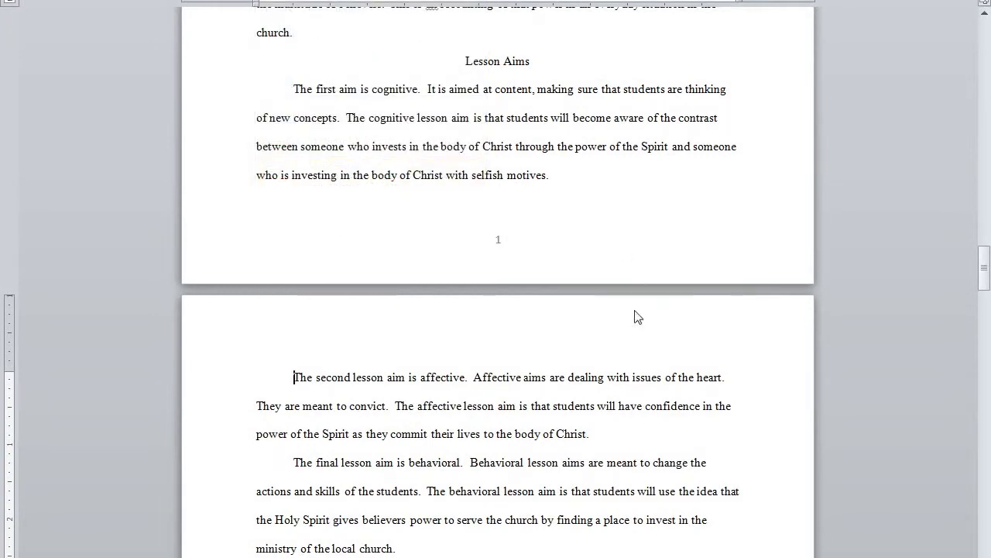
{"action": "scroll", "coordinate": [519, 465], "scroll_direction": "down", "scroll_amount": 7}
Turn off Link to Previous for the Lesson Outline page footer.
{"action": "double_click", "coordinate": [502, 514]}
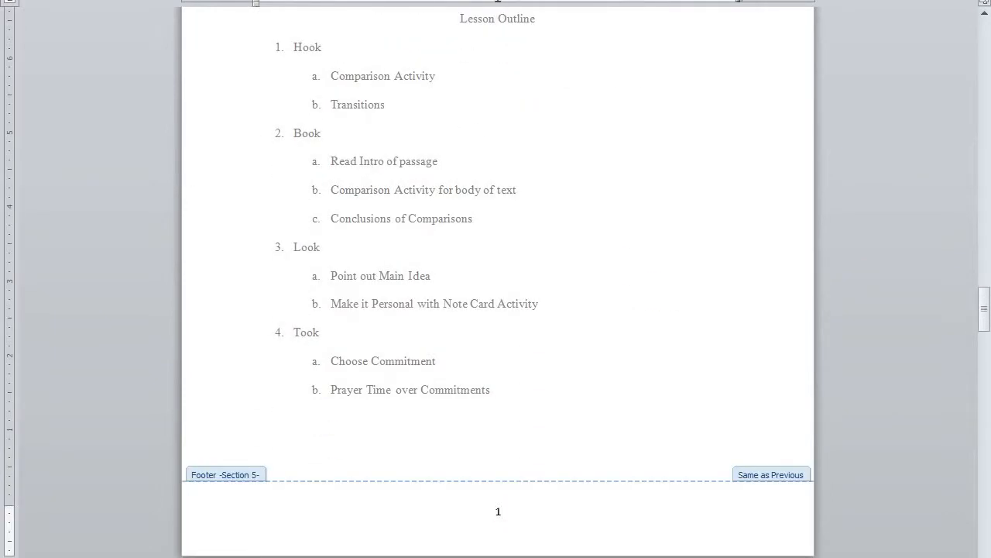
{"action": "left_click", "coordinate": [352, 0]}
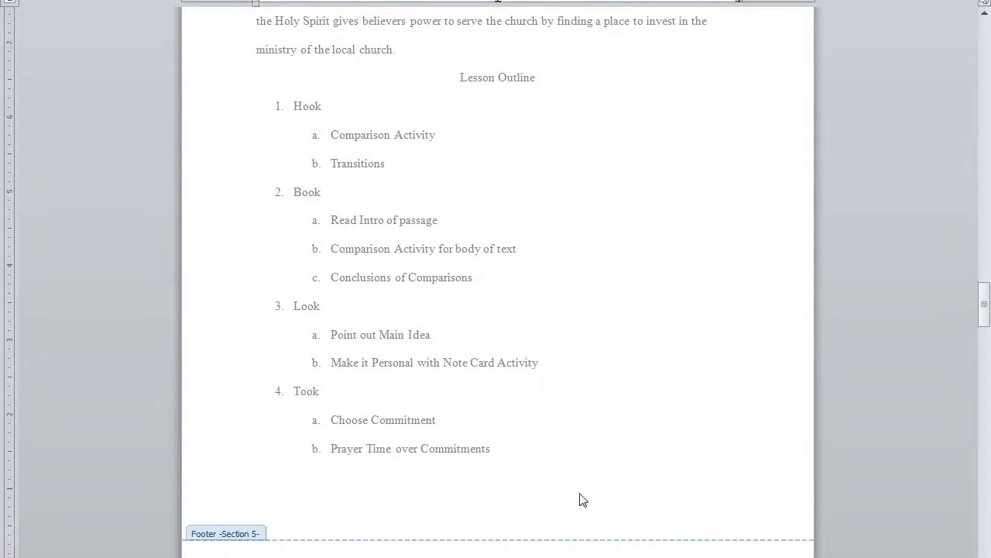
{"action": "scroll", "coordinate": [580, 498], "scroll_direction": "up", "scroll_amount": 4}
{"action": "scroll", "coordinate": [552, 486], "scroll_direction": "up", "scroll_amount": 2}
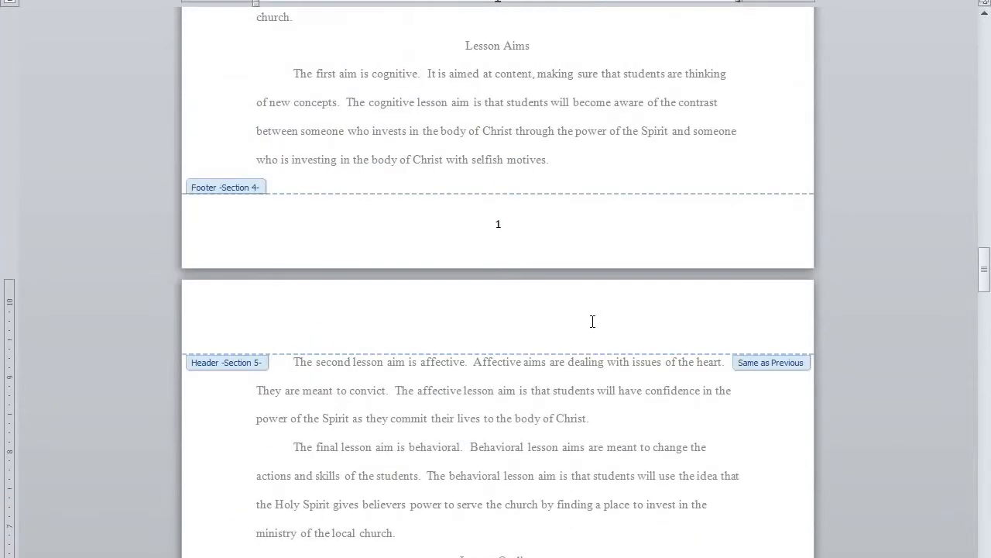
{"action": "left_click", "coordinate": [542, 316]}
{"action": "scroll", "coordinate": [518, 109], "scroll_direction": "down", "scroll_amount": 3}
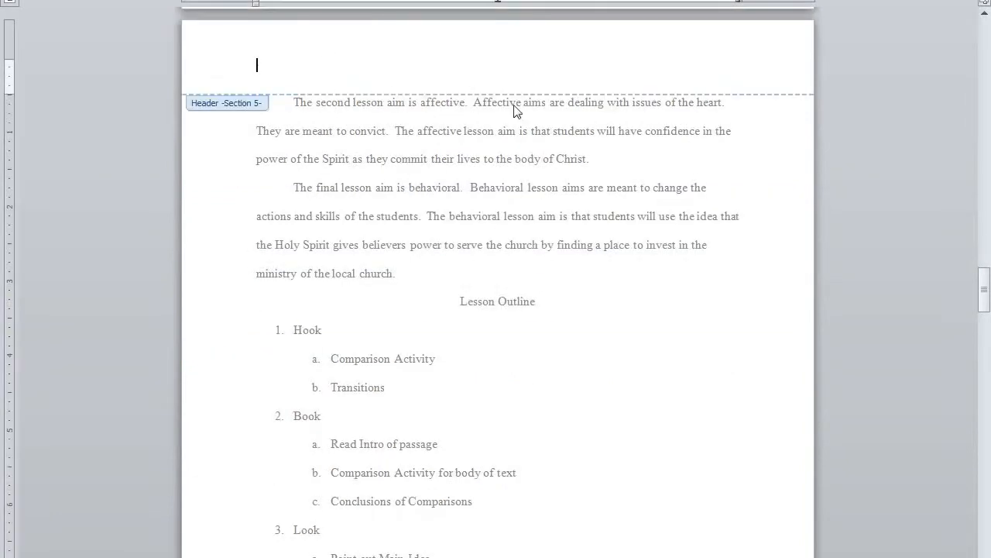
{"action": "scroll", "coordinate": [566, 164], "scroll_direction": "up", "scroll_amount": 8}
{"action": "scroll", "coordinate": [564, 163], "scroll_direction": "up", "scroll_amount": 3}
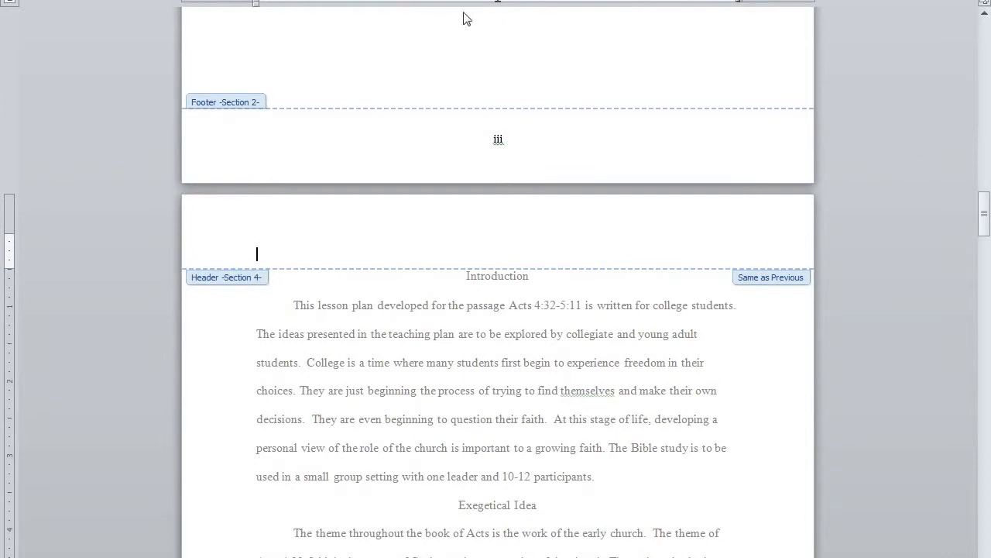
{"action": "scroll", "coordinate": [498, 195], "scroll_direction": "down", "scroll_amount": 2}
{"action": "scroll", "coordinate": [580, 222], "scroll_direction": "up", "scroll_amount": 20}
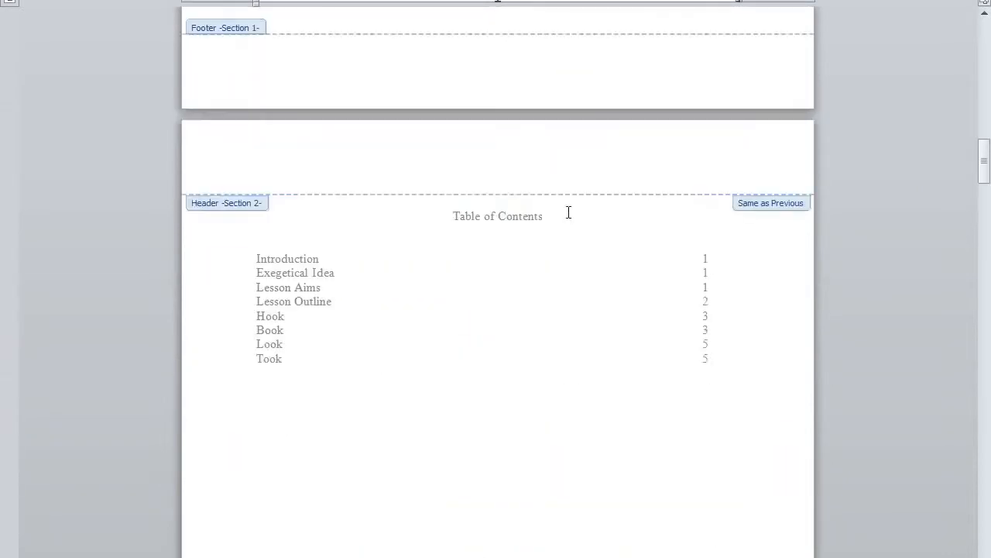
Turn off Link to Previous for the Section 2 Table of Contents header.
{"action": "left_click", "coordinate": [524, 303]}
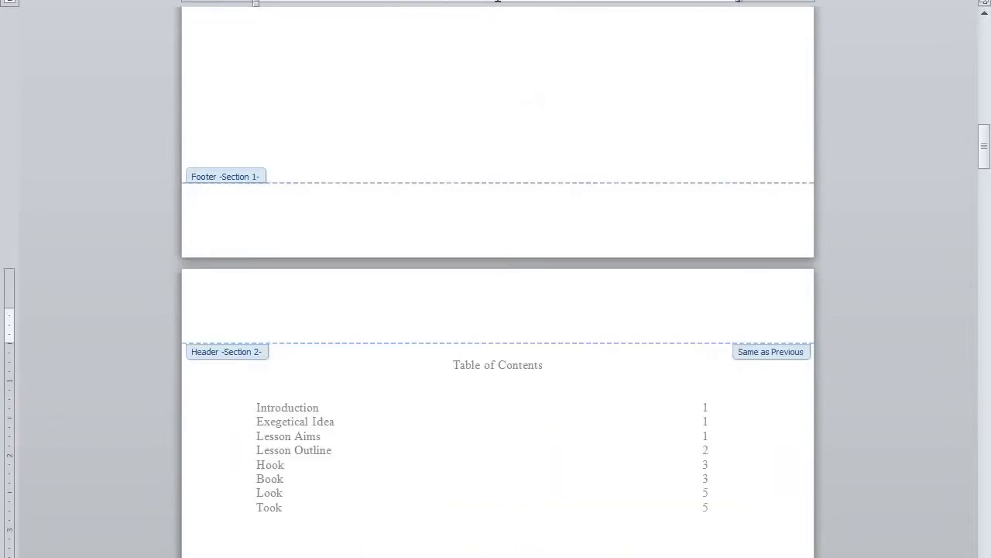
{"action": "left_click", "coordinate": [425, 1]}
{"action": "scroll", "coordinate": [626, 222], "scroll_direction": "up", "scroll_amount": 4}
{"action": "scroll", "coordinate": [625, 221], "scroll_direction": "up", "scroll_amount": 10}
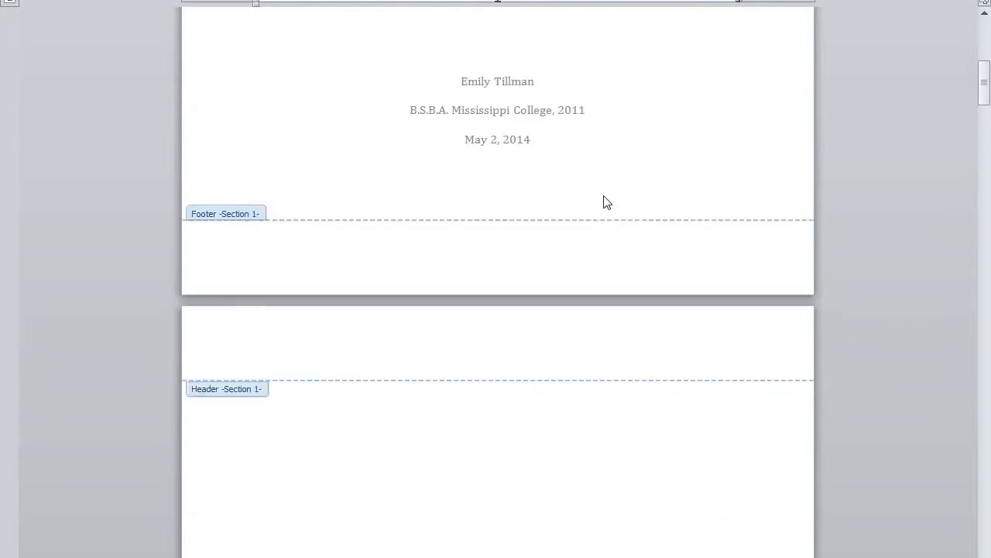
{"action": "scroll", "coordinate": [739, 203], "scroll_direction": "down", "scroll_amount": 12}
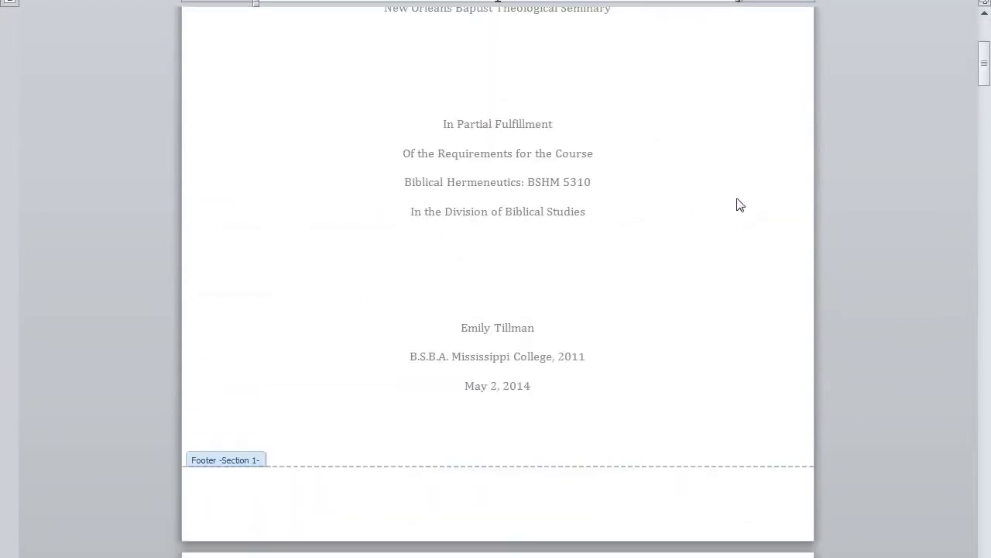
{"action": "scroll", "coordinate": [762, 330], "scroll_direction": "down", "scroll_amount": 12}
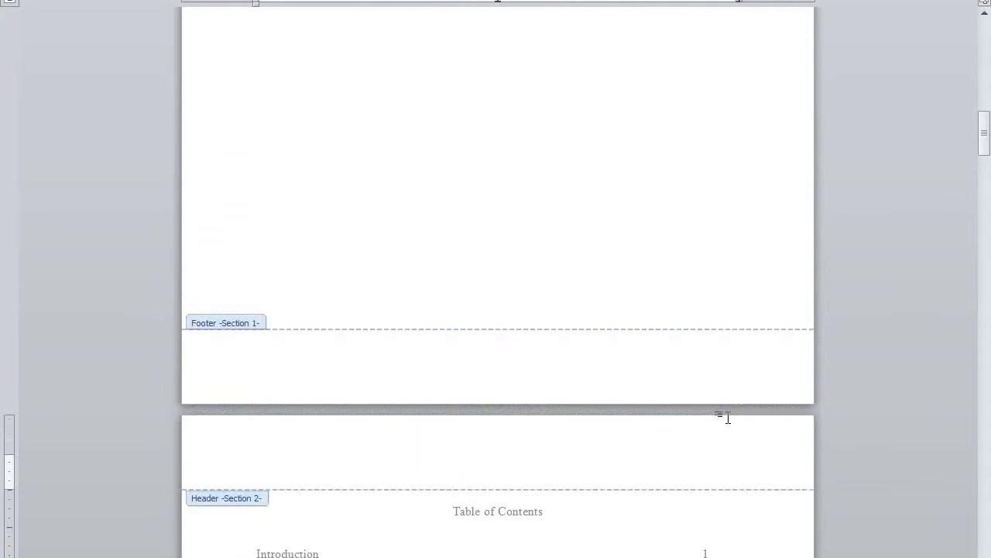
{"action": "scroll", "coordinate": [695, 275], "scroll_direction": "down", "scroll_amount": 12}
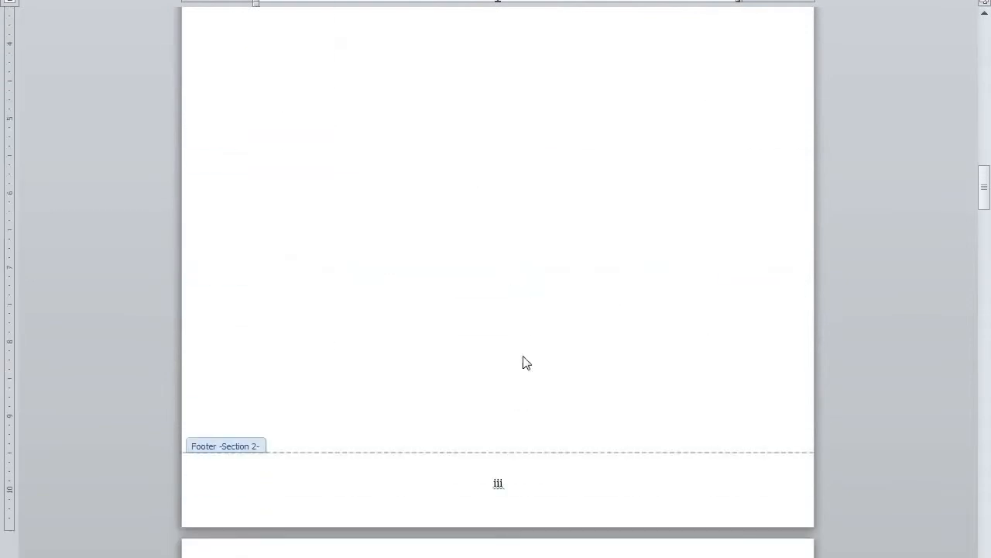
{"action": "scroll", "coordinate": [552, 348], "scroll_direction": "down", "scroll_amount": 12}
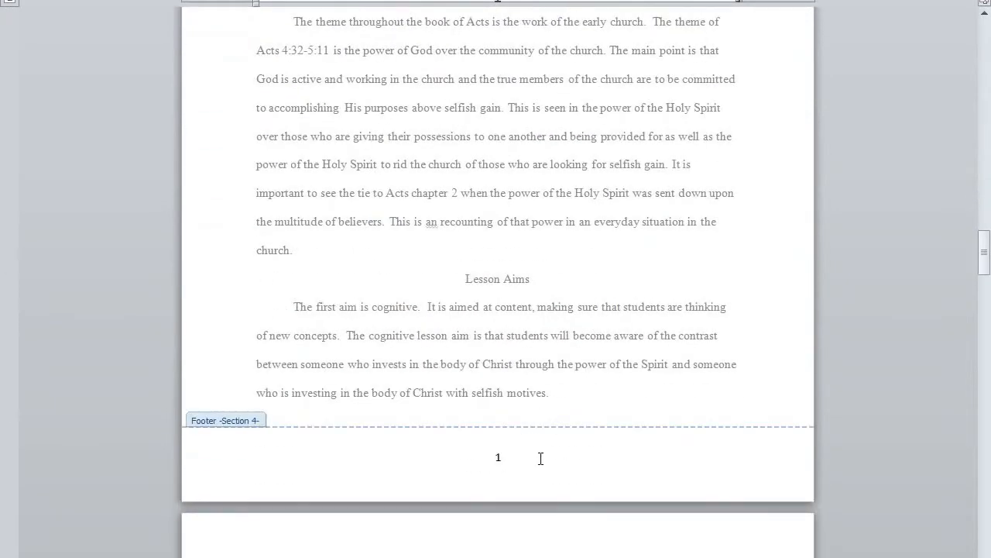
Format Section 5 page numbers as 1, 2, 3 starting at 2.
{"action": "left_click", "coordinate": [487, 383]}
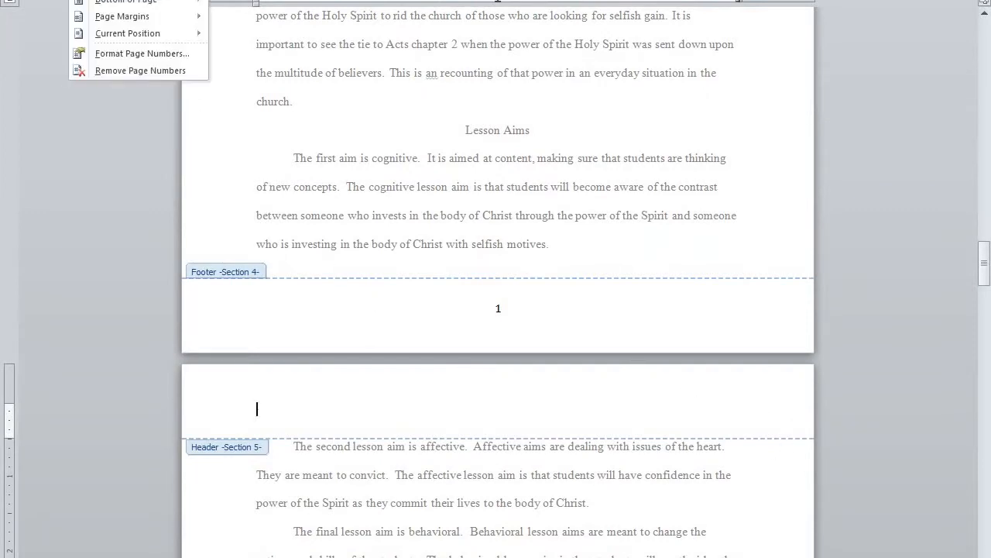
{"action": "left_click", "coordinate": [155, 54]}
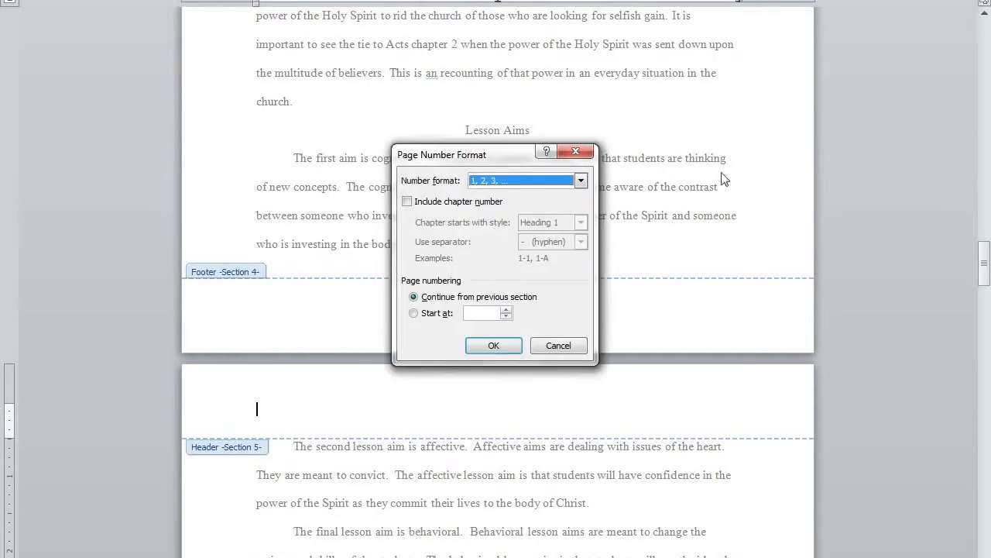
{"action": "left_click", "coordinate": [413, 313]}
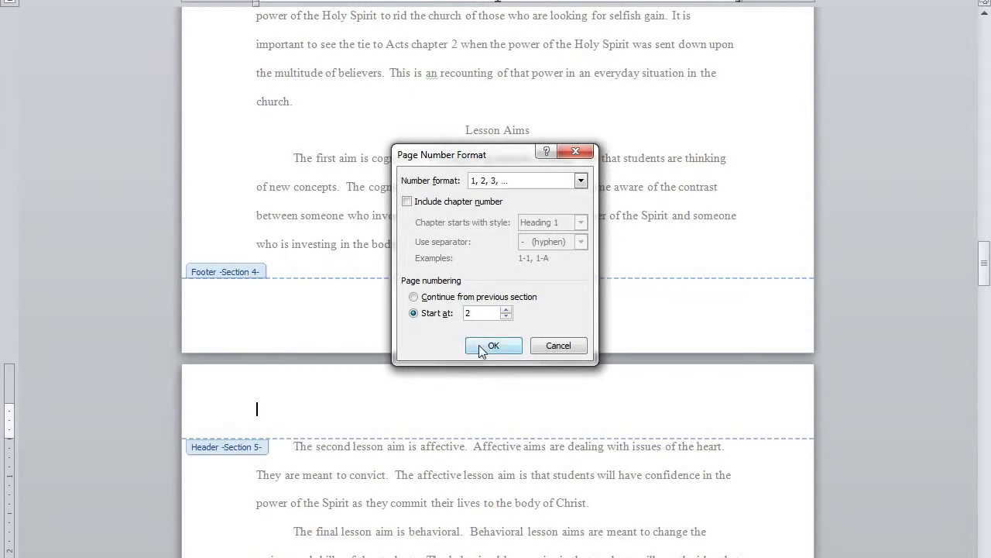
{"action": "left_click", "coordinate": [481, 346]}
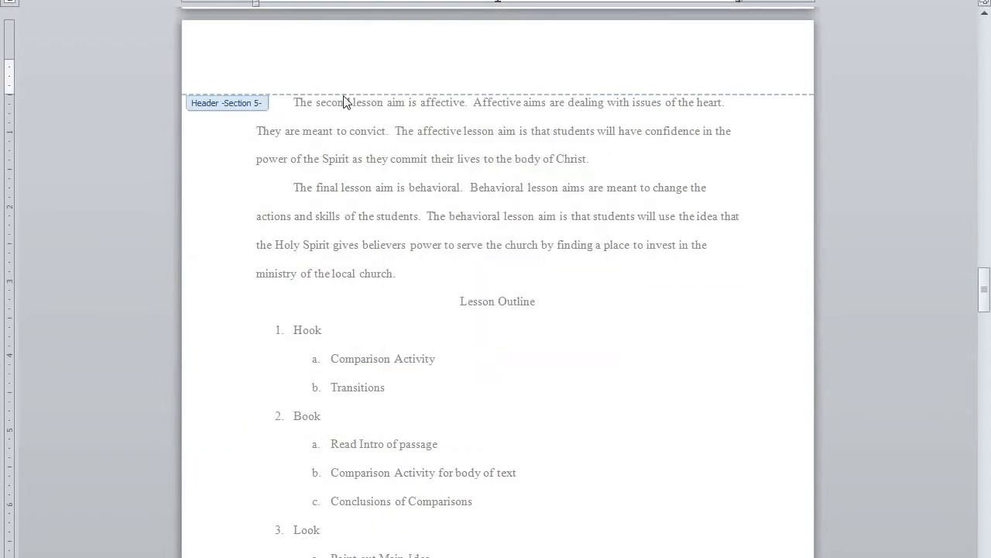
{"action": "scroll", "coordinate": [349, 105], "scroll_direction": "up", "scroll_amount": 2}
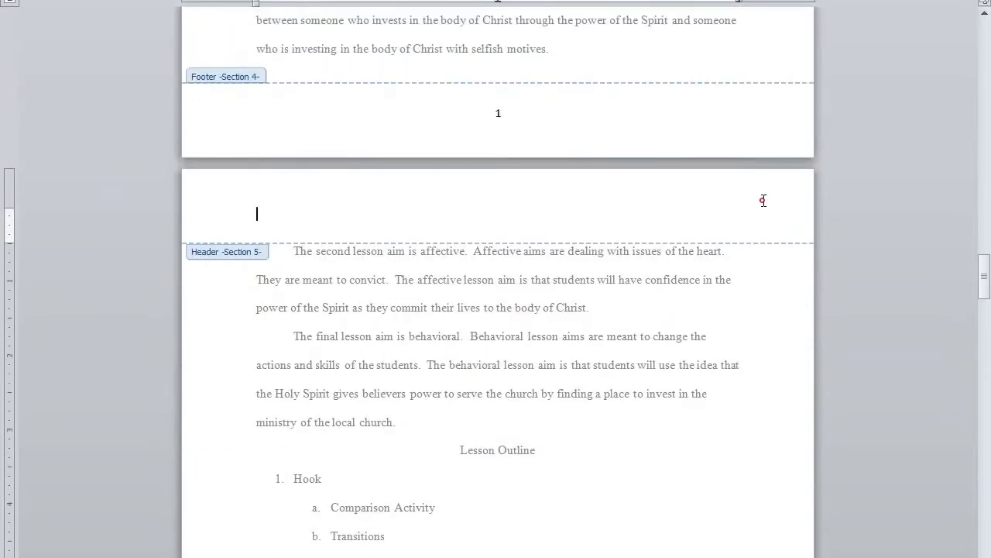
Cancel the Page Setup dialog and place the cursor in the Section 5 header.
{"action": "double_click", "coordinate": [764, 201]}
{"action": "left_click", "coordinate": [607, 452]}
{"action": "left_click", "coordinate": [721, 208]}
{"action": "double_click", "coordinate": [724, 207]}
Insert a plain page number at the cursor and right-align it with Ctrl+R.
{"action": "left_click", "coordinate": [93, 0]}
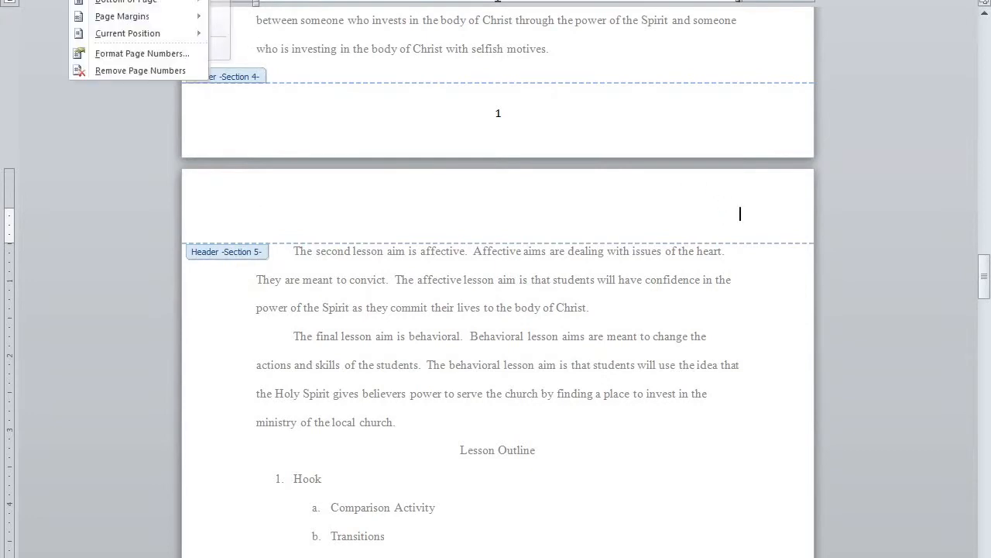
{"action": "mouse_move", "coordinate": [162, 32]}
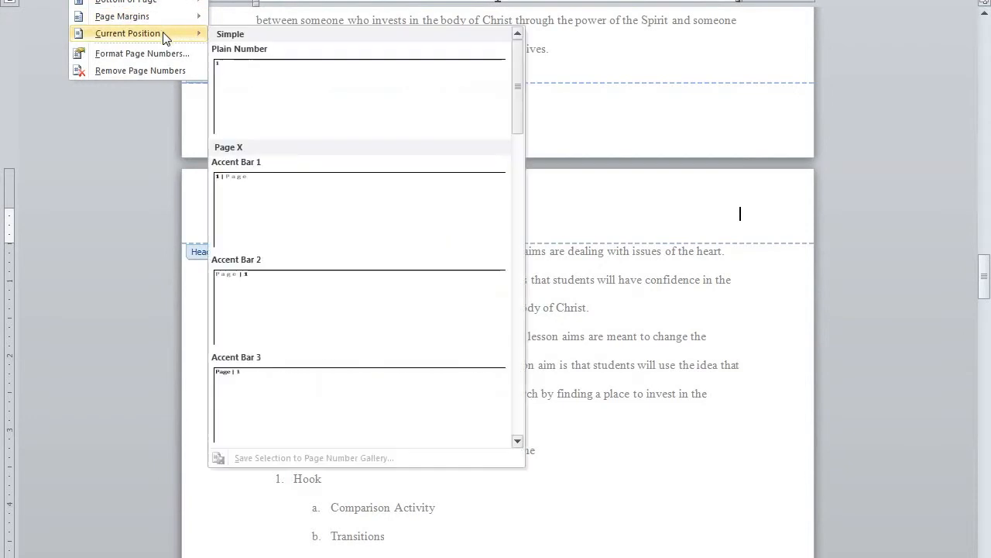
{"action": "left_click", "coordinate": [296, 95]}
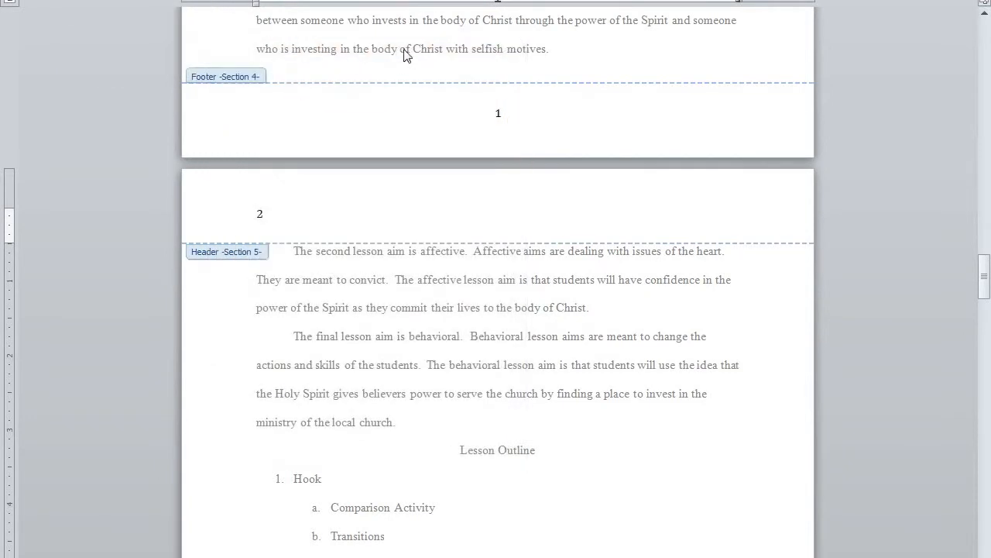
{"action": "double_click", "coordinate": [262, 214]}
{"action": "key", "text": "ctrl+r"}
Close the header and check that pages 2 through 6 show top-right numbers.
{"action": "double_click", "coordinate": [741, 284]}
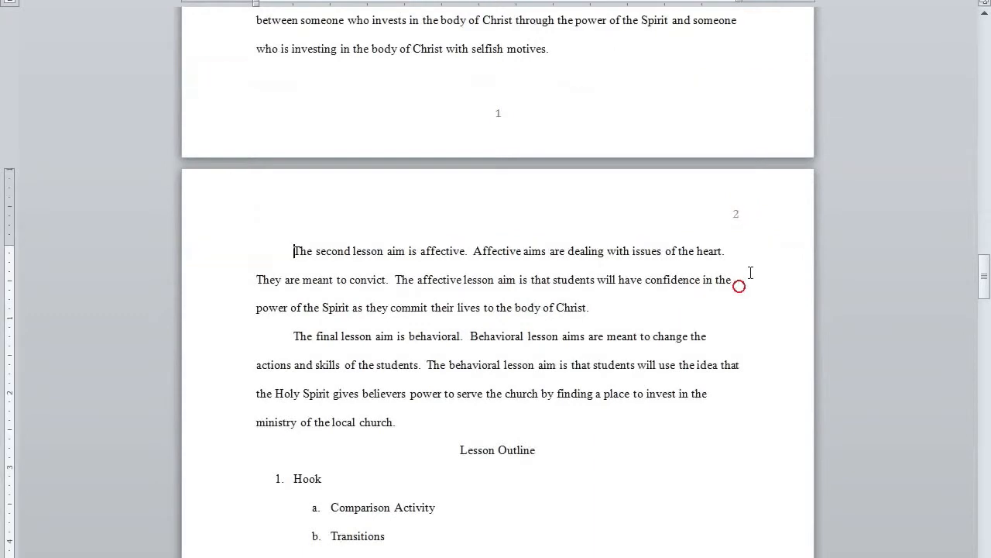
{"action": "scroll", "coordinate": [730, 170], "scroll_direction": "down", "scroll_amount": 5}
{"action": "scroll", "coordinate": [731, 202], "scroll_direction": "down", "scroll_amount": 6}
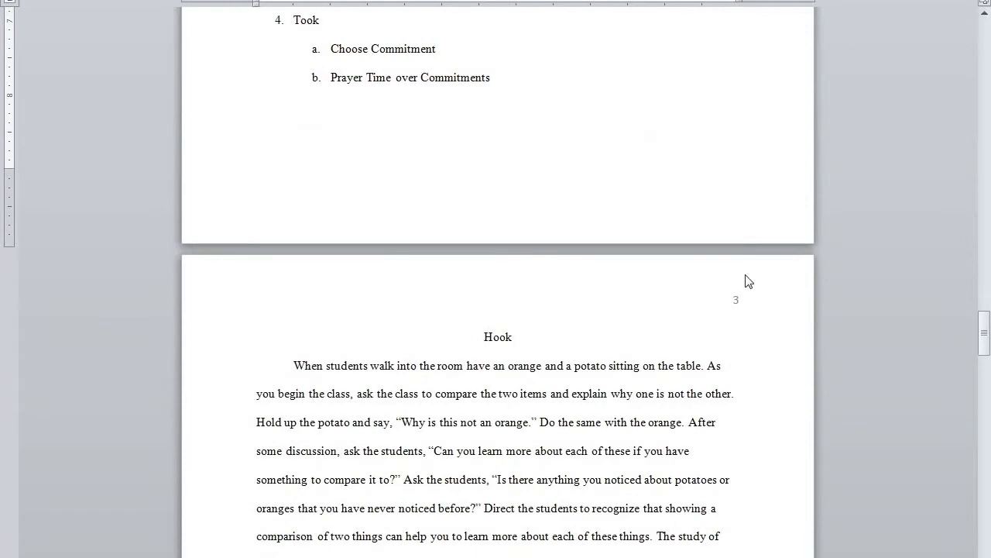
{"action": "scroll", "coordinate": [757, 314], "scroll_direction": "down", "scroll_amount": 3}
{"action": "scroll", "coordinate": [758, 321], "scroll_direction": "down", "scroll_amount": 10}
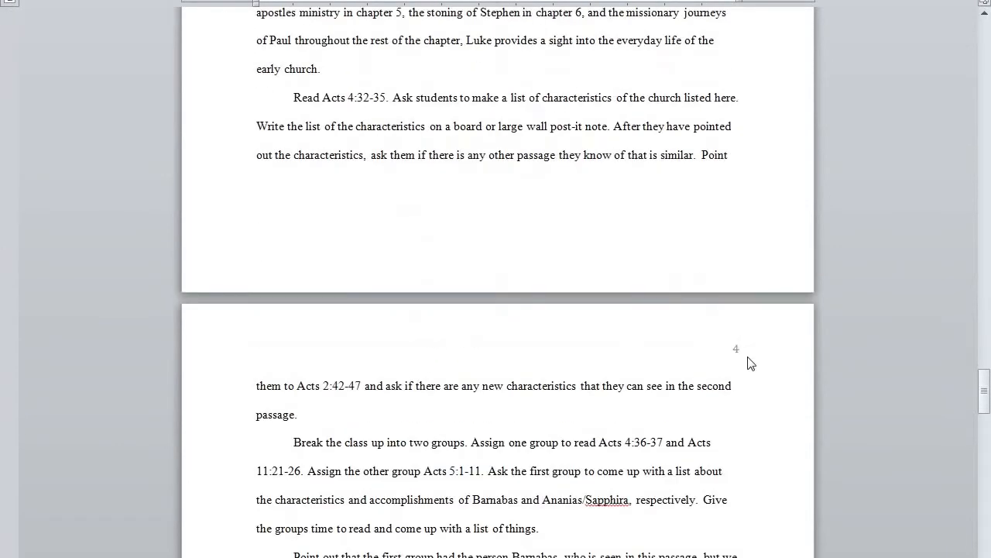
{"action": "scroll", "coordinate": [744, 360], "scroll_direction": "down", "scroll_amount": 5}
{"action": "scroll", "coordinate": [743, 360], "scroll_direction": "down", "scroll_amount": 15}
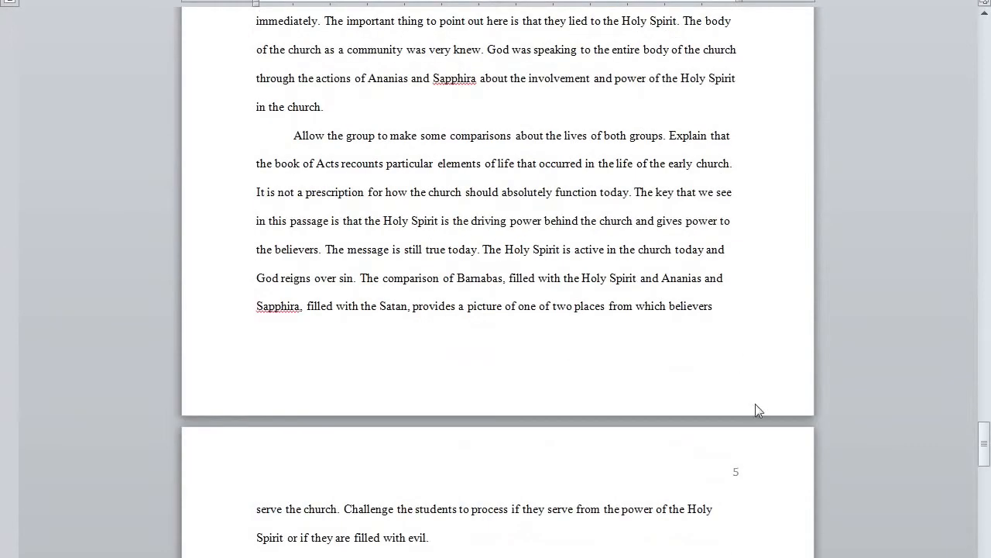
{"action": "scroll", "coordinate": [742, 463], "scroll_direction": "down", "scroll_amount": 5}
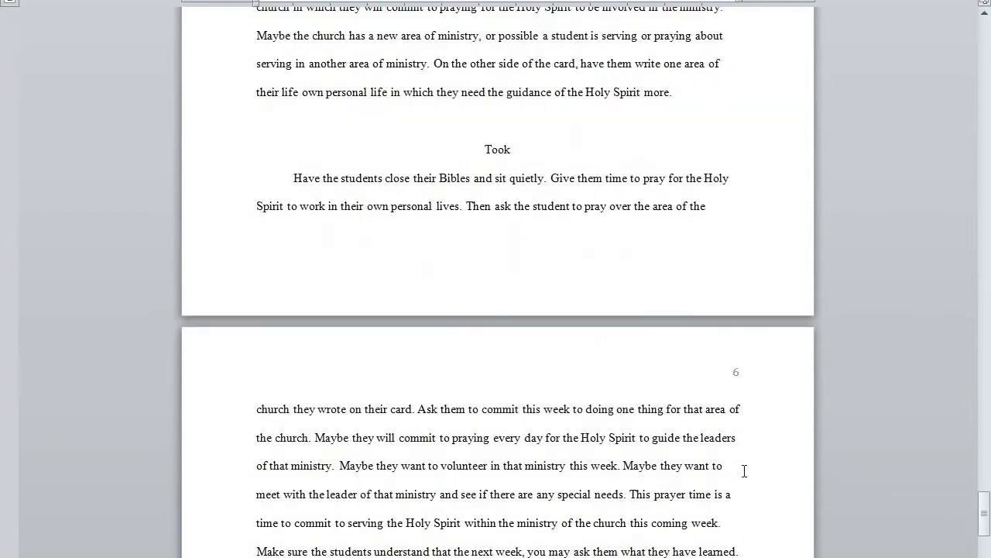
{"action": "scroll", "coordinate": [755, 421], "scroll_direction": "down", "scroll_amount": 7}
{"action": "scroll", "coordinate": [759, 434], "scroll_direction": "up", "scroll_amount": 4}
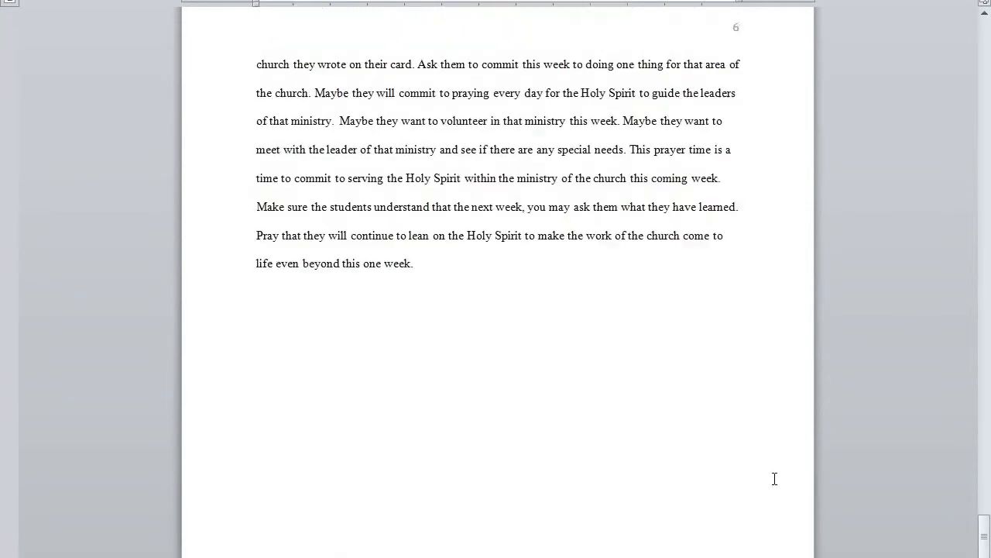
{"action": "scroll", "coordinate": [497, 282], "scroll_direction": "down", "scroll_amount": 3}
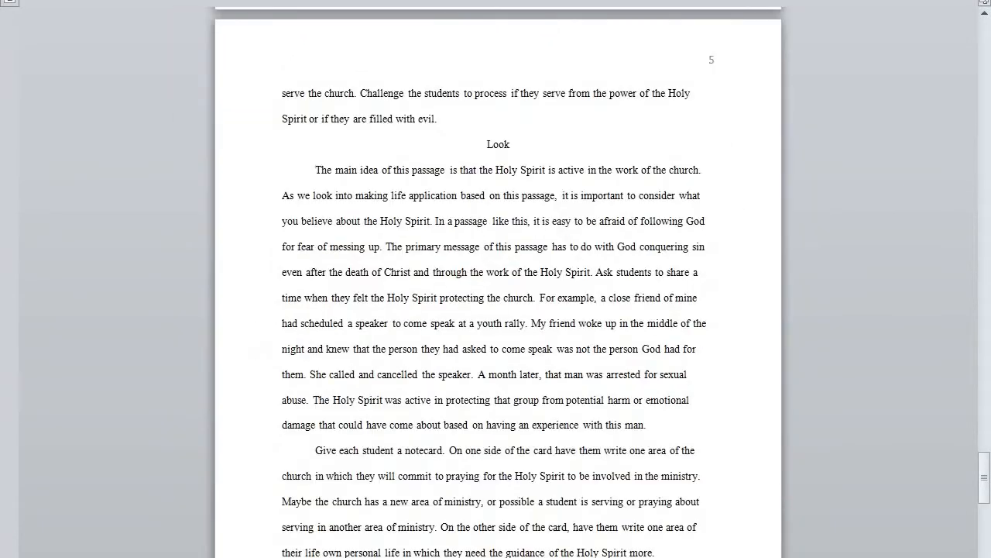
{"action": "scroll", "coordinate": [497, 283], "scroll_direction": "down", "scroll_amount": 3}
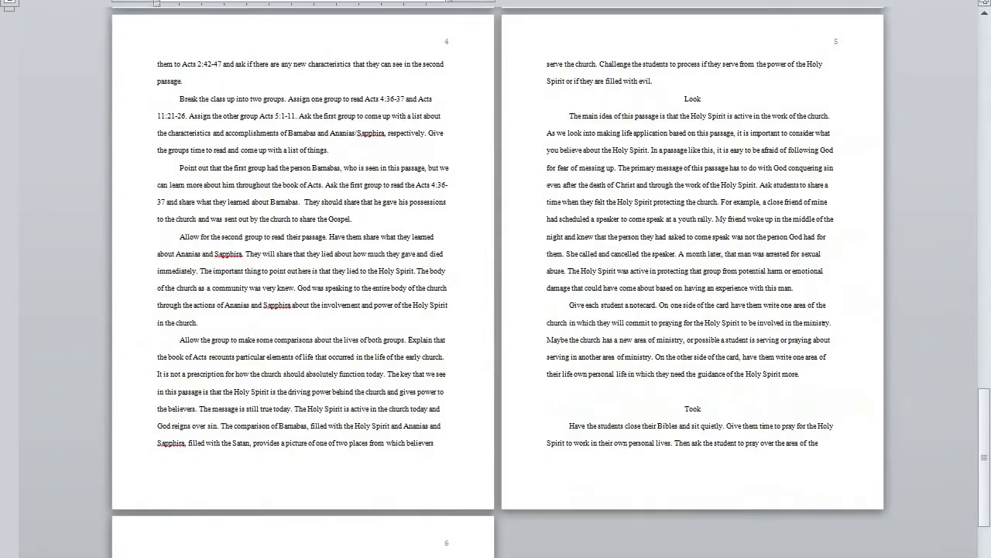
{"action": "scroll", "coordinate": [765, 397], "scroll_direction": "up", "scroll_amount": 5}
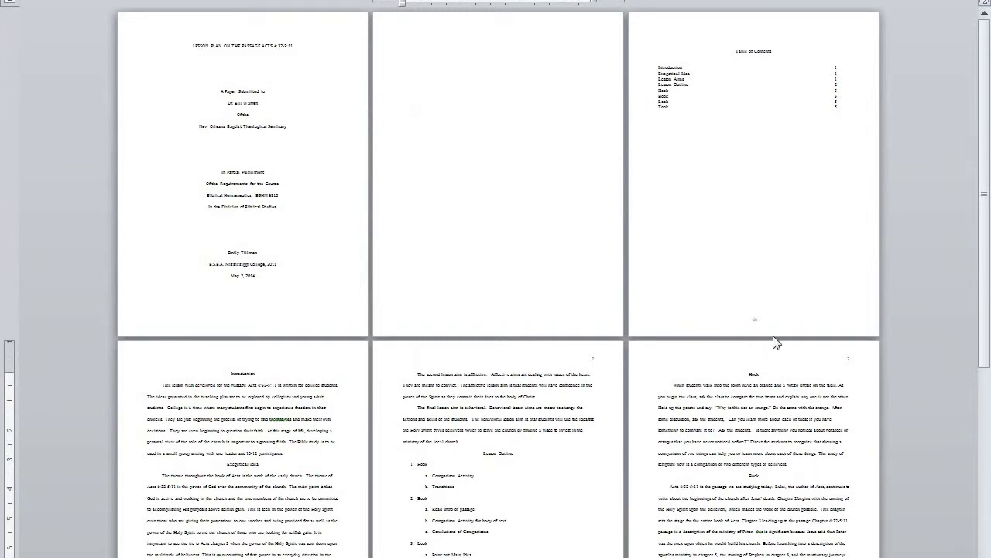
{"action": "scroll", "coordinate": [755, 311], "scroll_direction": "down", "scroll_amount": 3}
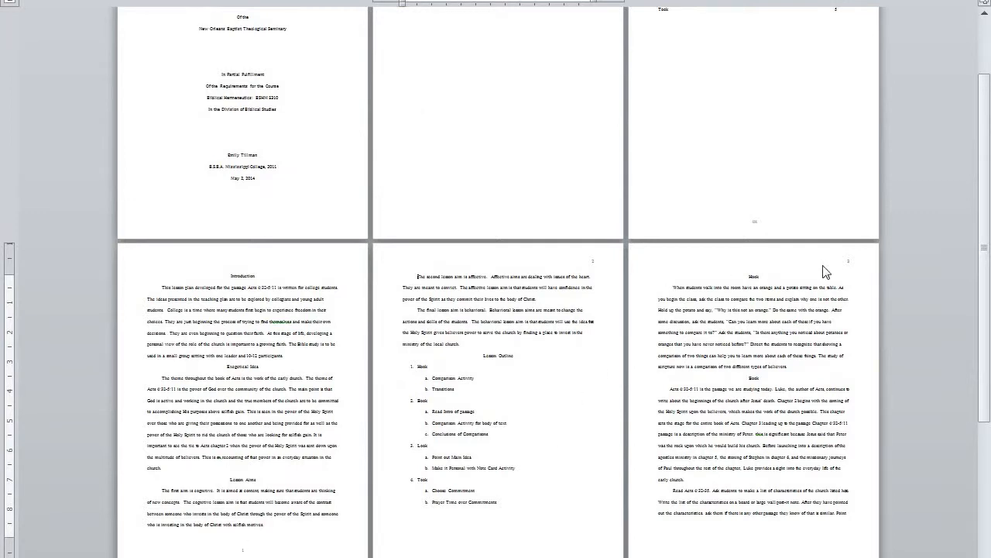
{"action": "scroll", "coordinate": [826, 271], "scroll_direction": "down", "scroll_amount": 5}
{"action": "scroll", "coordinate": [801, 380], "scroll_direction": "down", "scroll_amount": 4}
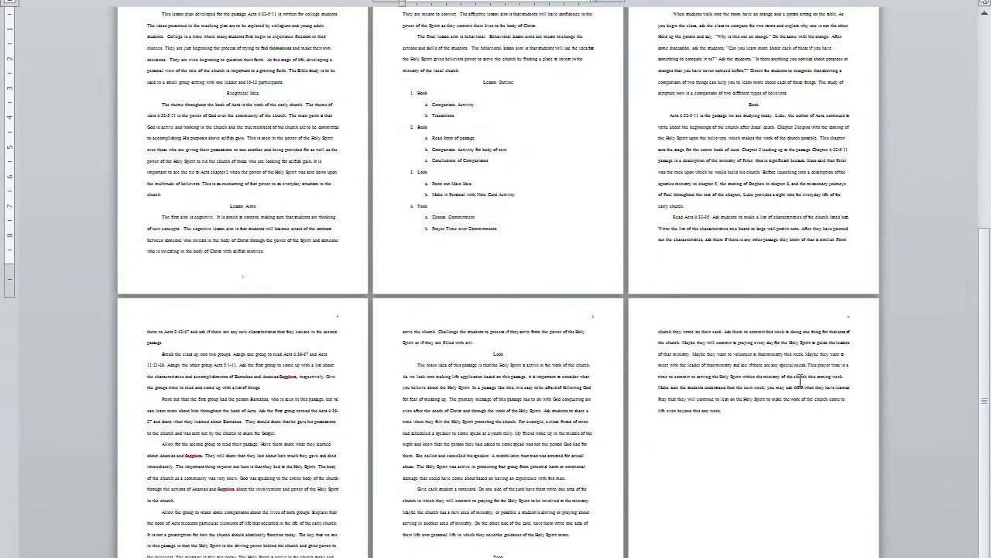